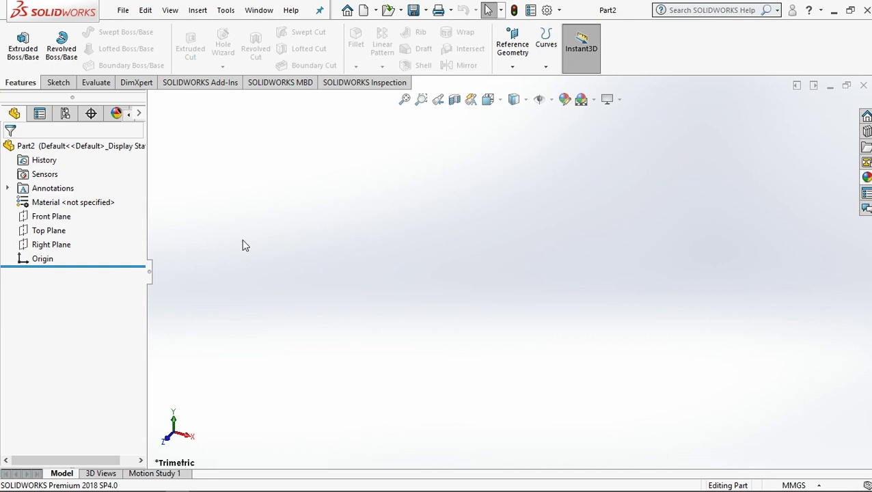
On the Front Plane, draw a midpoint line from the origin and make it a construction centerline
click(62, 218)
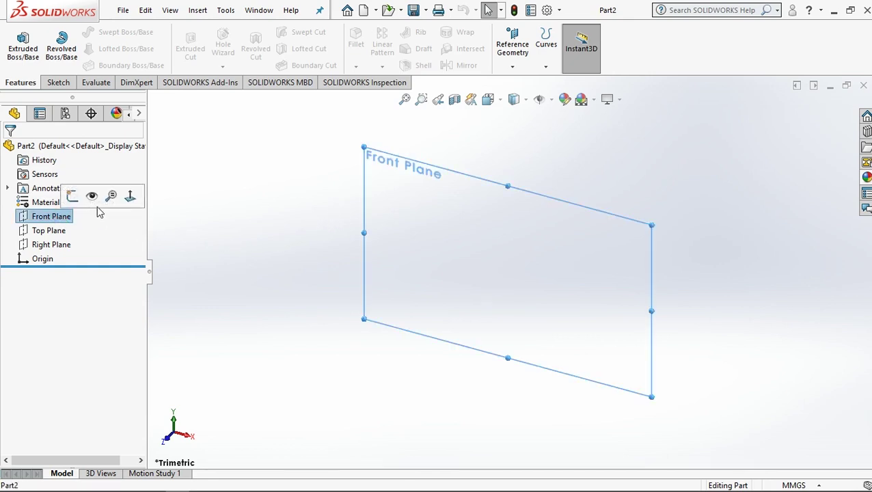
click(132, 196)
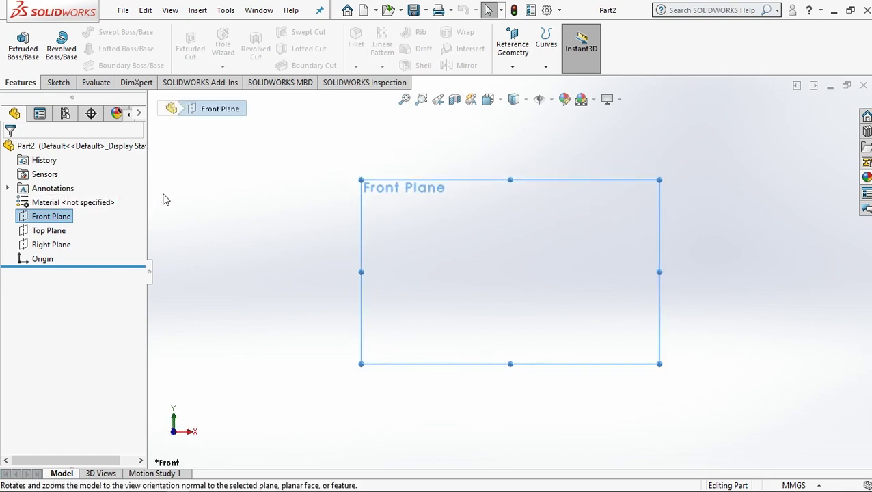
click(57, 82)
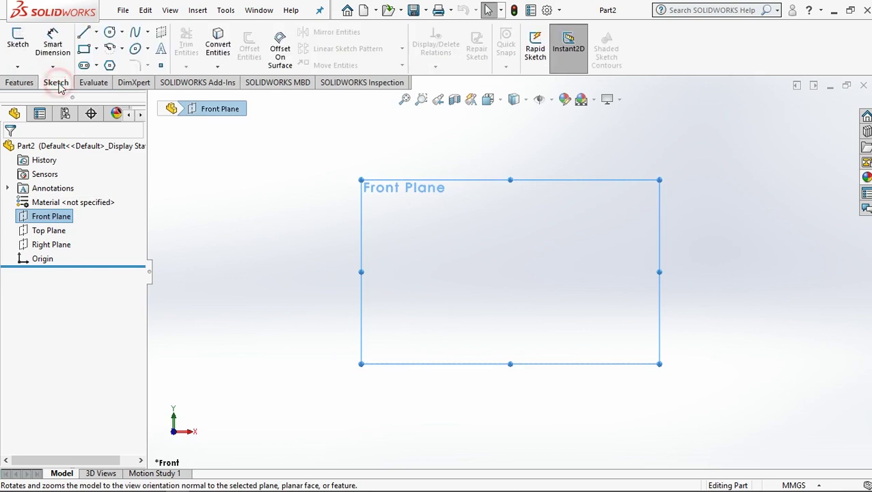
click(97, 34)
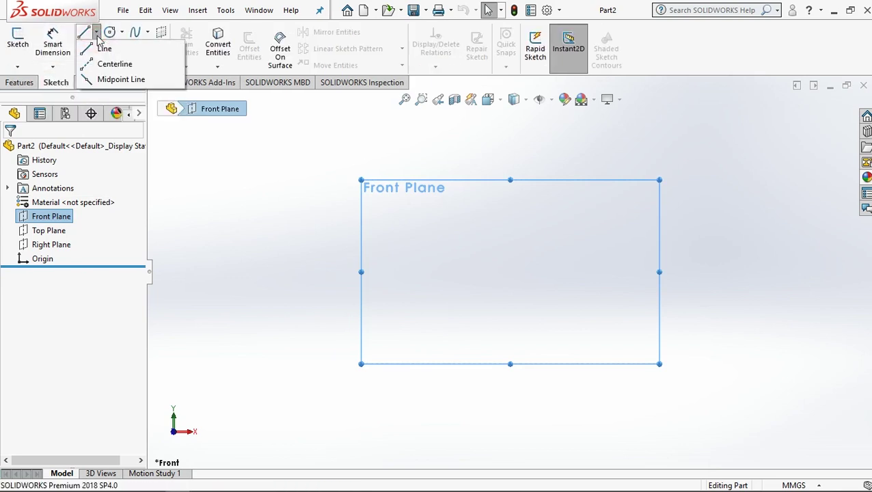
click(113, 80)
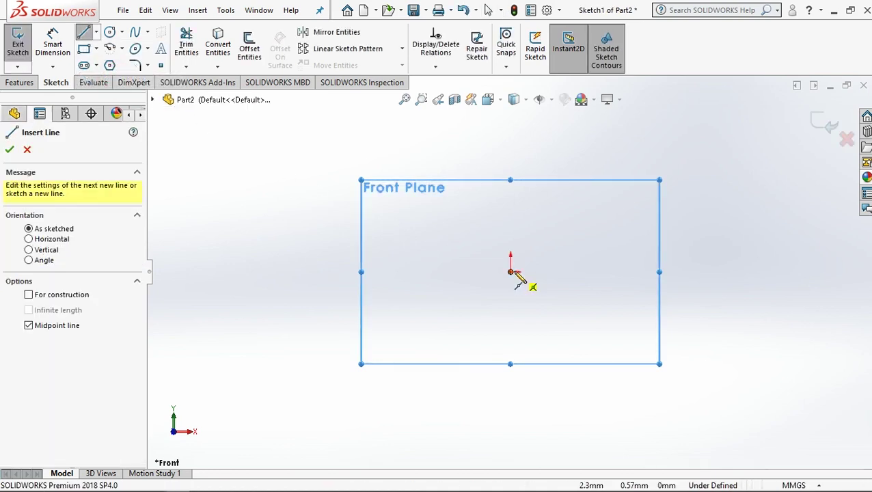
click(511, 271)
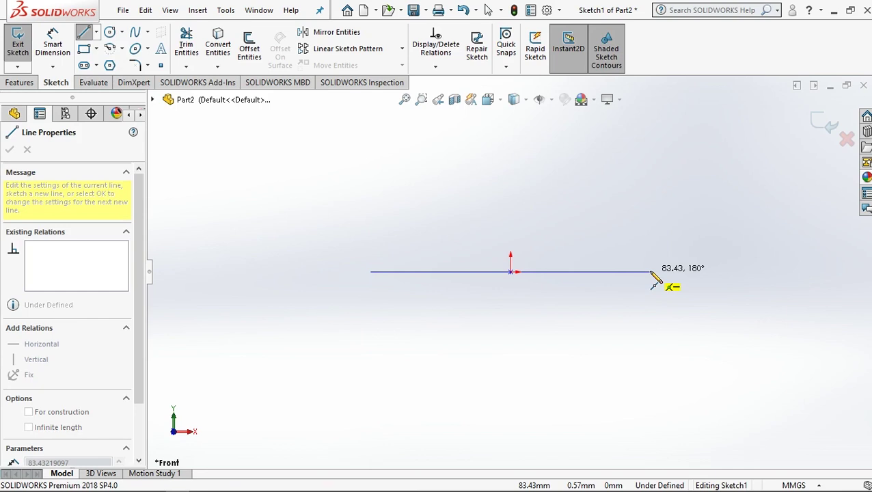
click(650, 272)
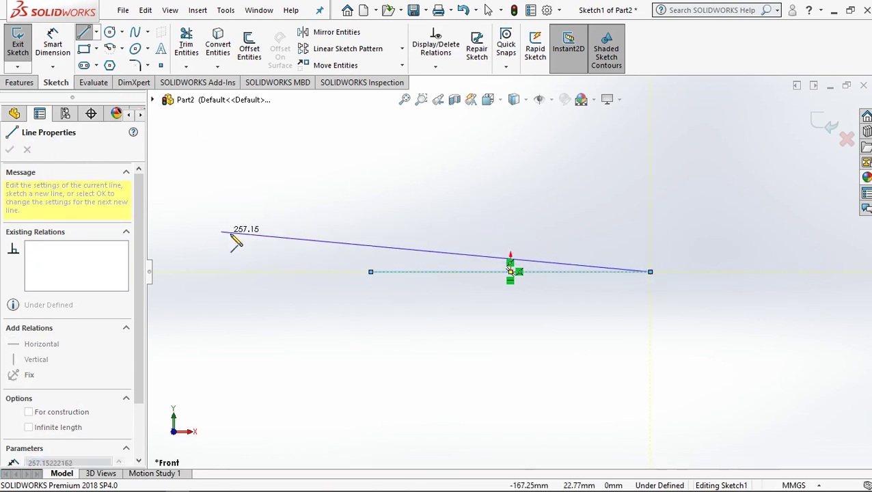
key(Escape)
key(Escape)
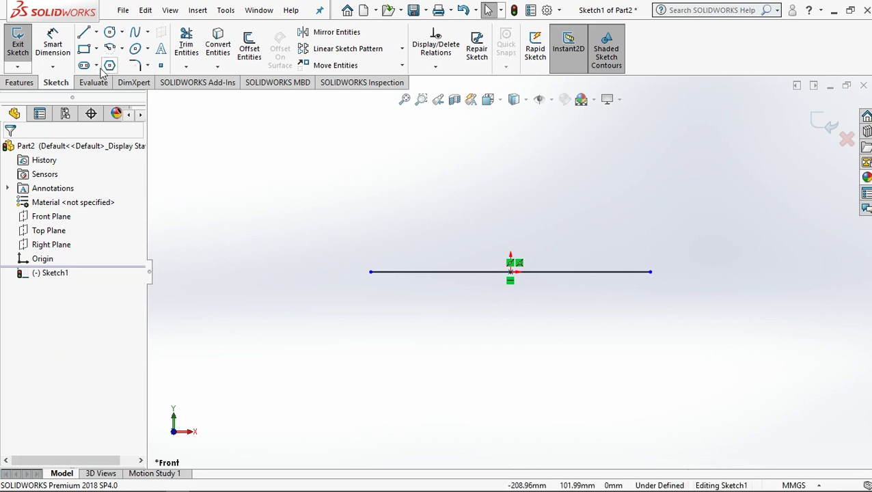
click(443, 273)
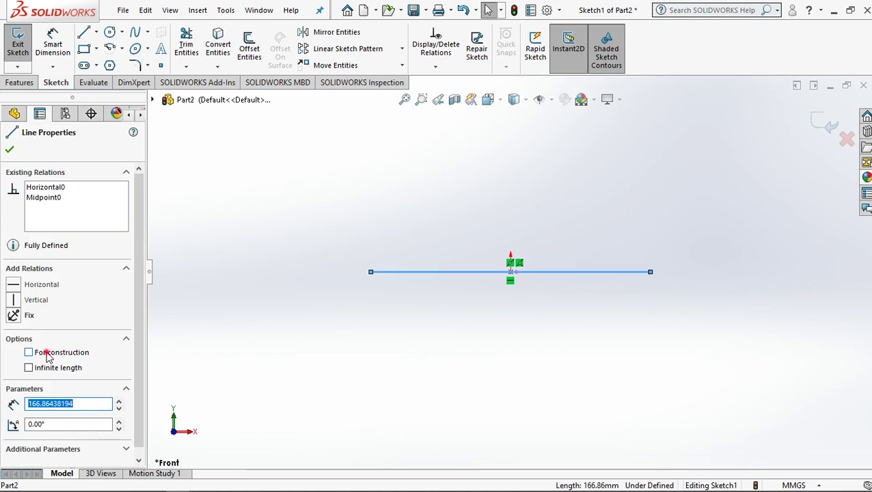
click(47, 353)
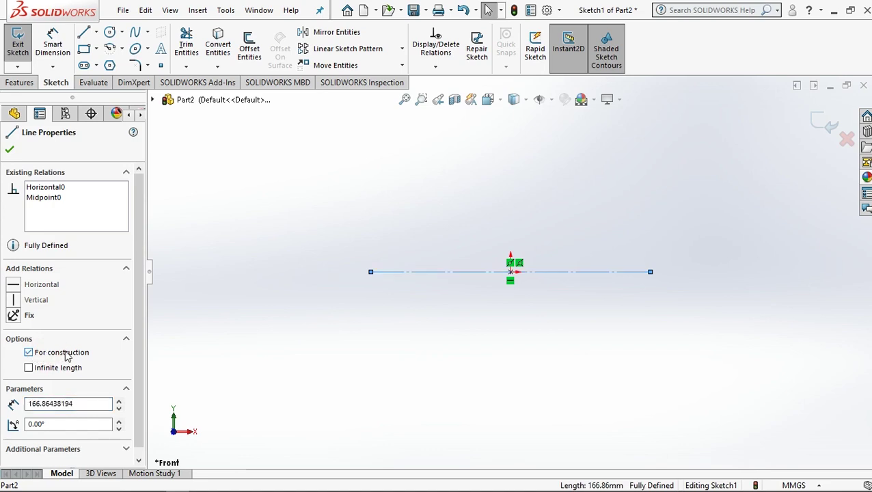
click(12, 151)
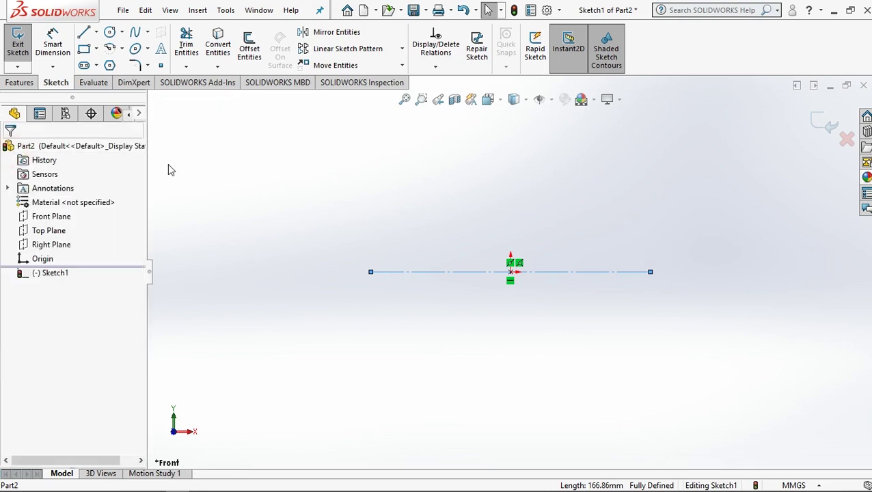
Dimension the horizontal centerline to a length of 100 mm
click(52, 42)
click(433, 272)
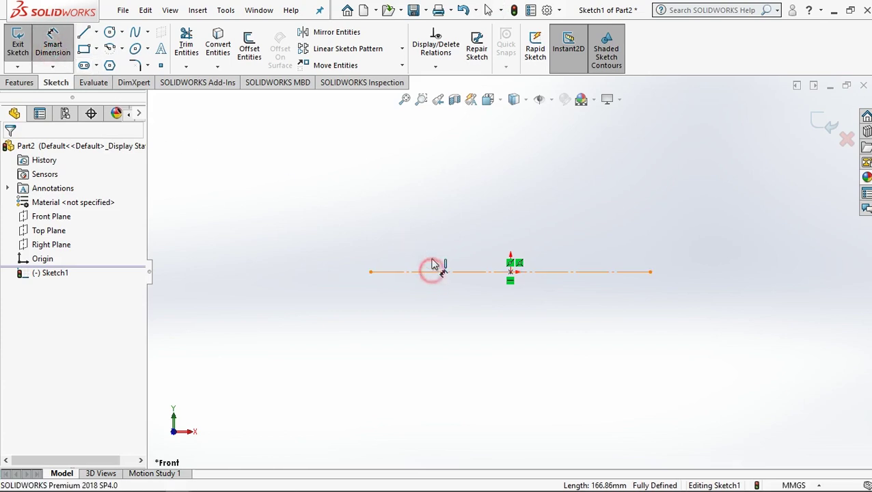
click(496, 198)
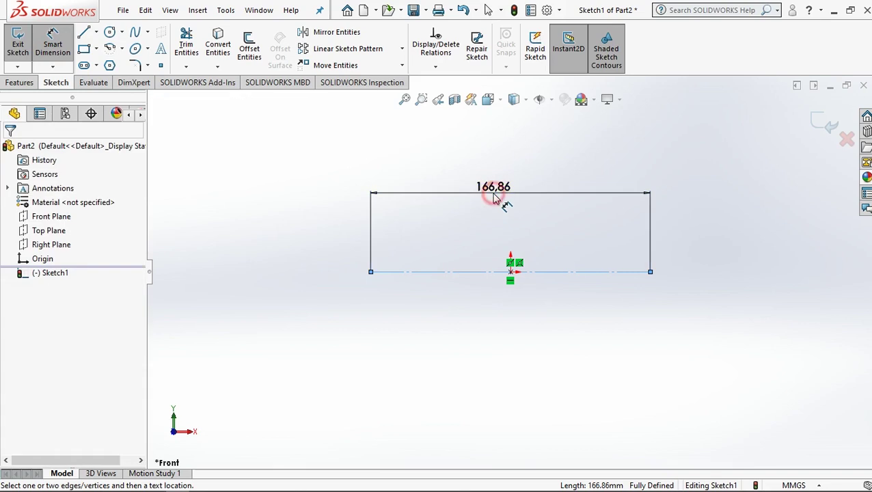
text(100)
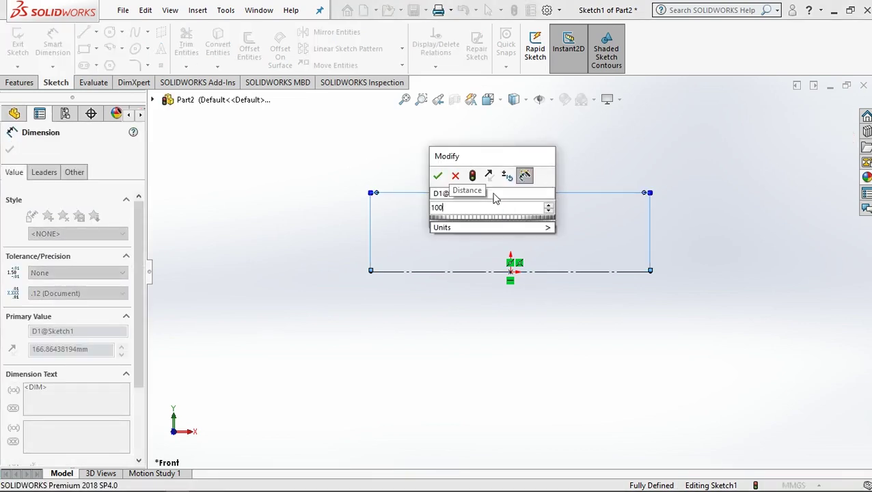
key(Return)
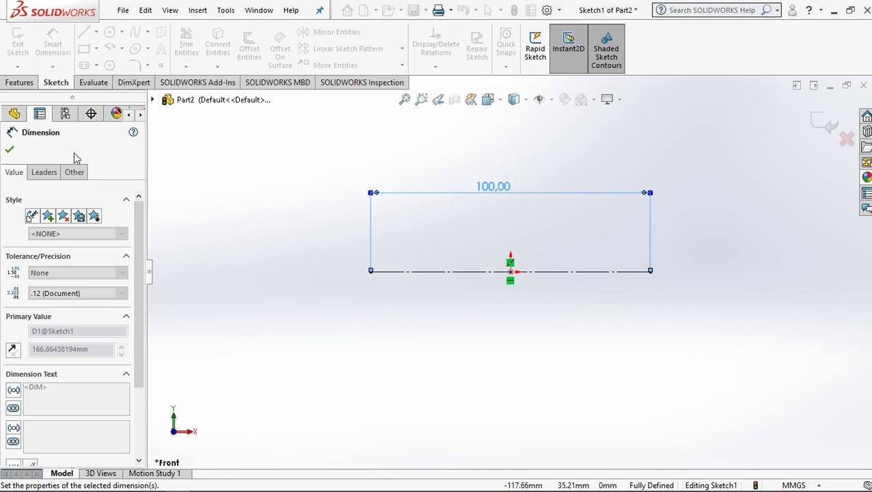
click(10, 149)
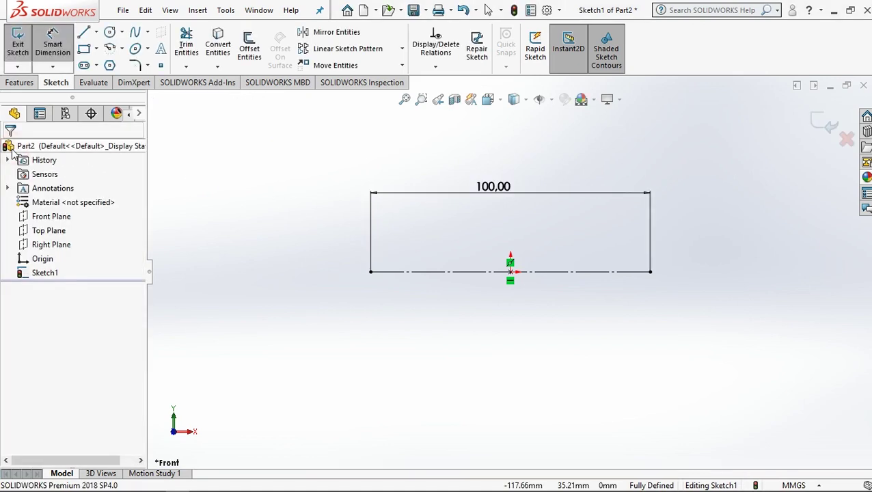
Draw the stepped shaft outline from the centerline's left end, closing down to its right end
click(83, 32)
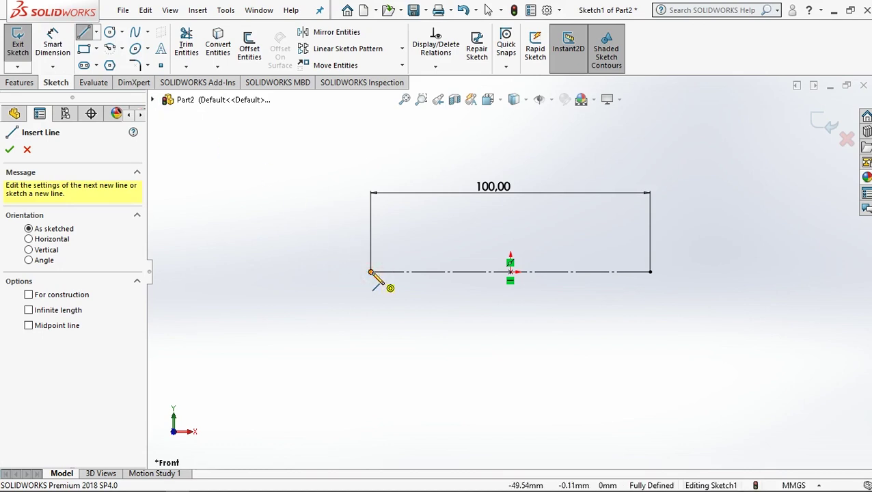
click(371, 271)
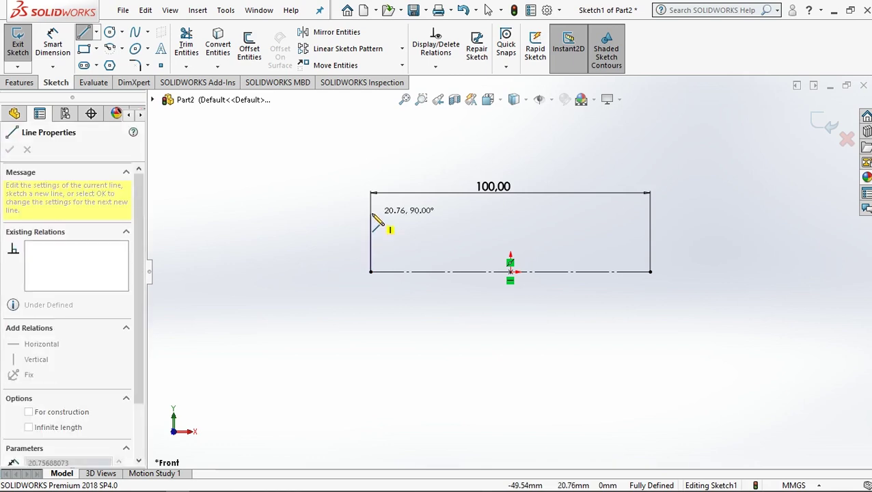
click(371, 212)
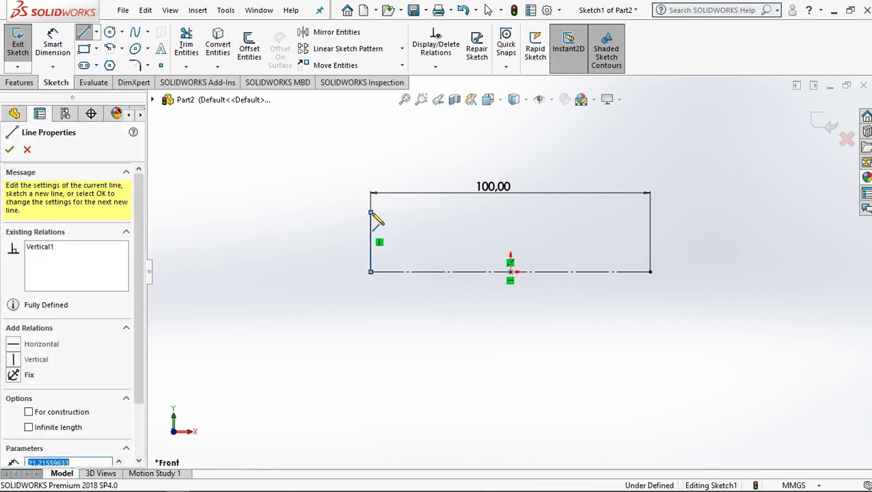
click(435, 212)
click(436, 162)
click(562, 161)
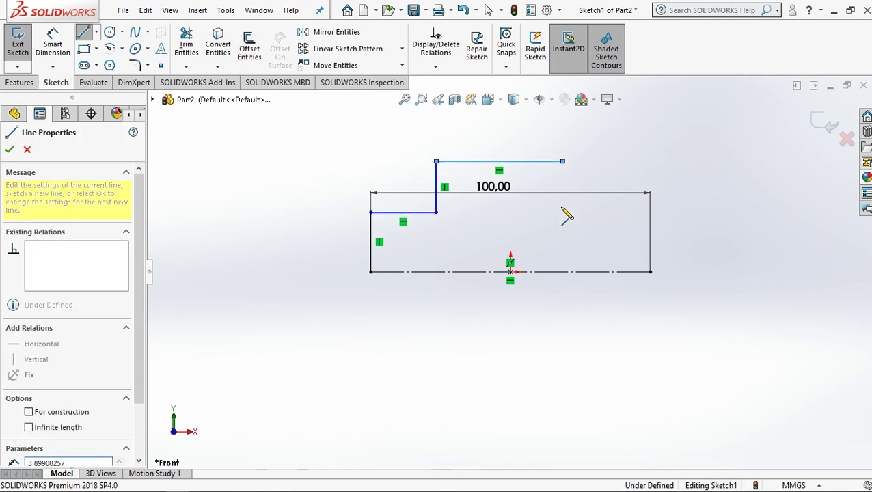
click(562, 212)
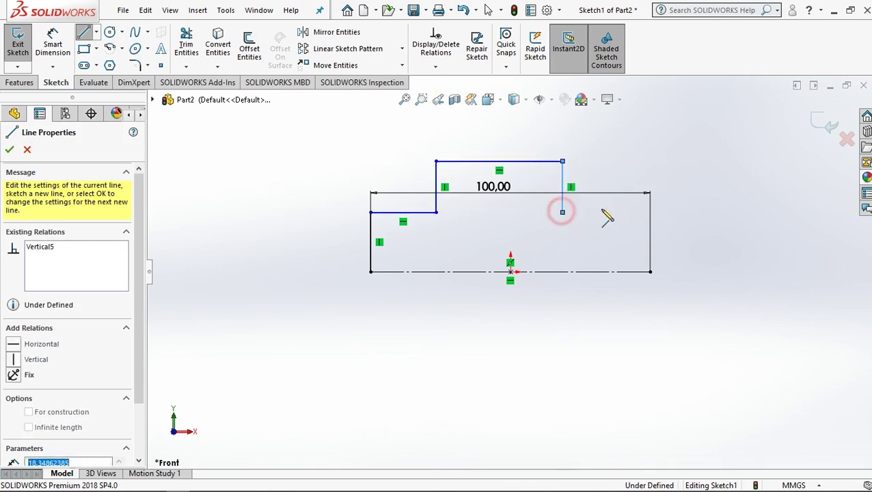
click(650, 212)
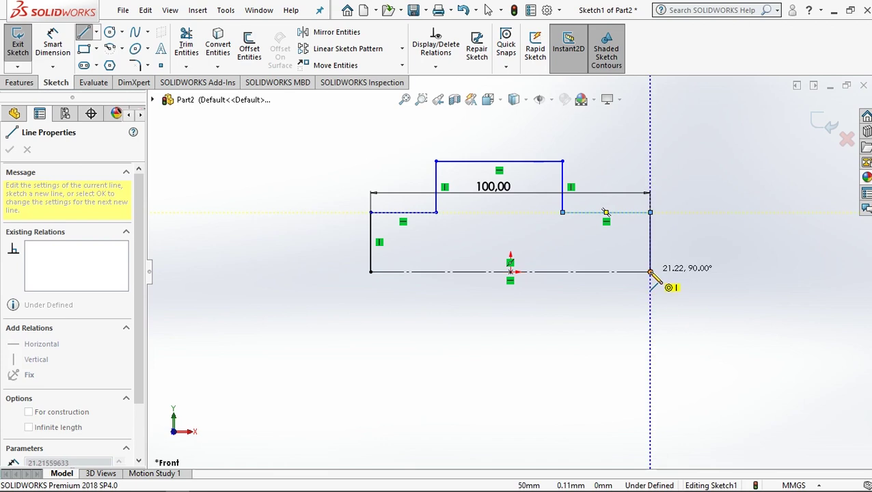
click(649, 271)
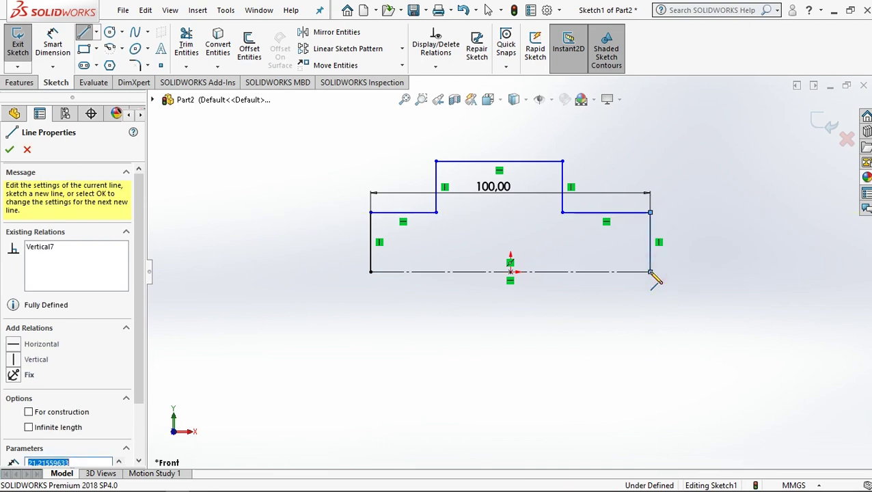
key(Escape)
key(Escape)
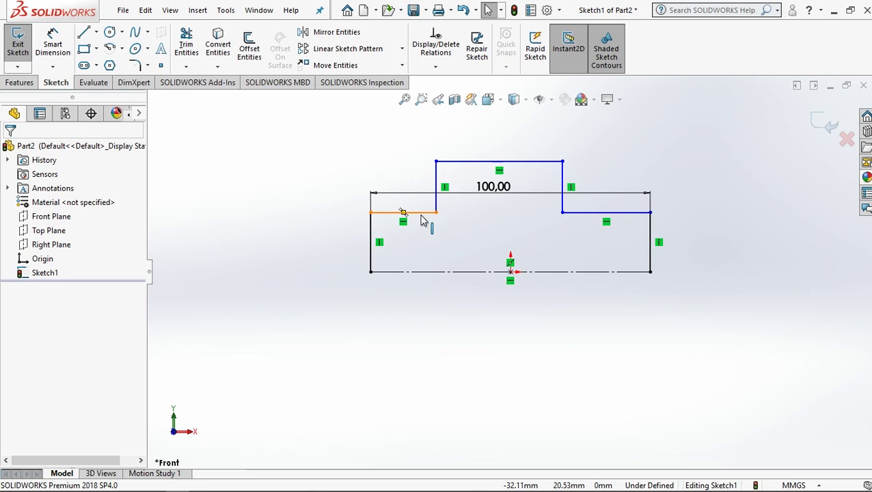
Add an Equal relation between the left and right lower step lines
click(423, 213)
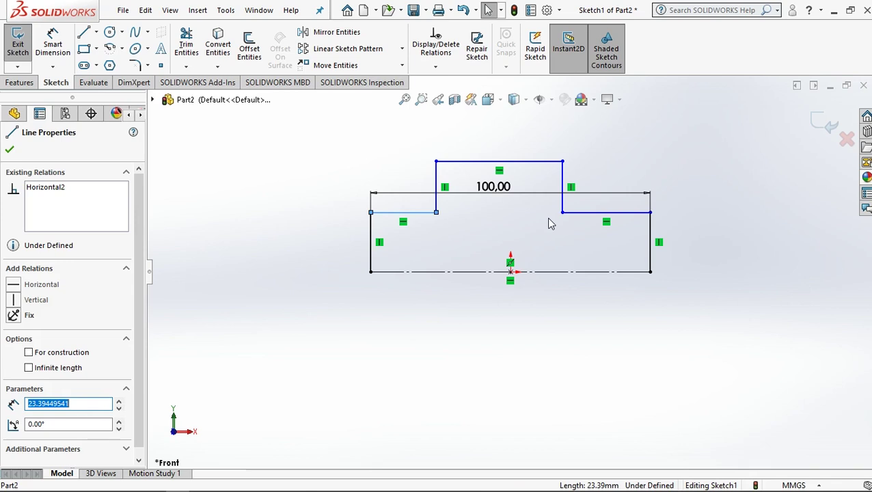
ctrl+click(584, 217)
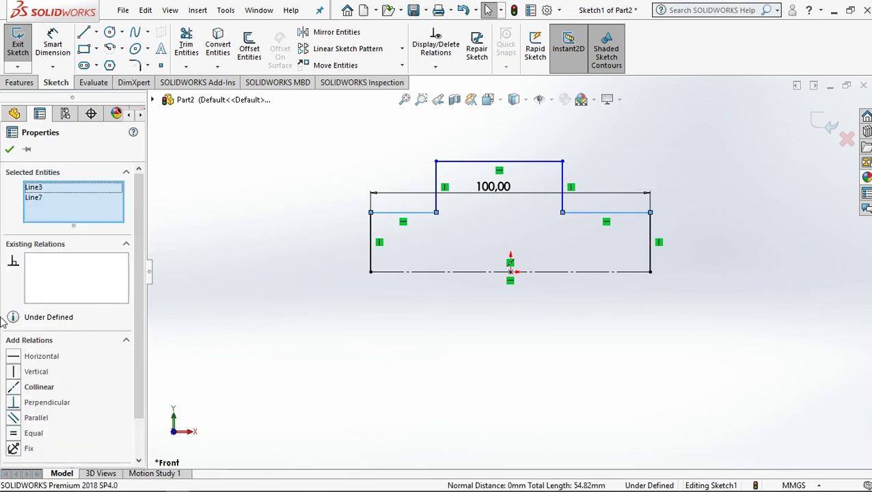
click(13, 433)
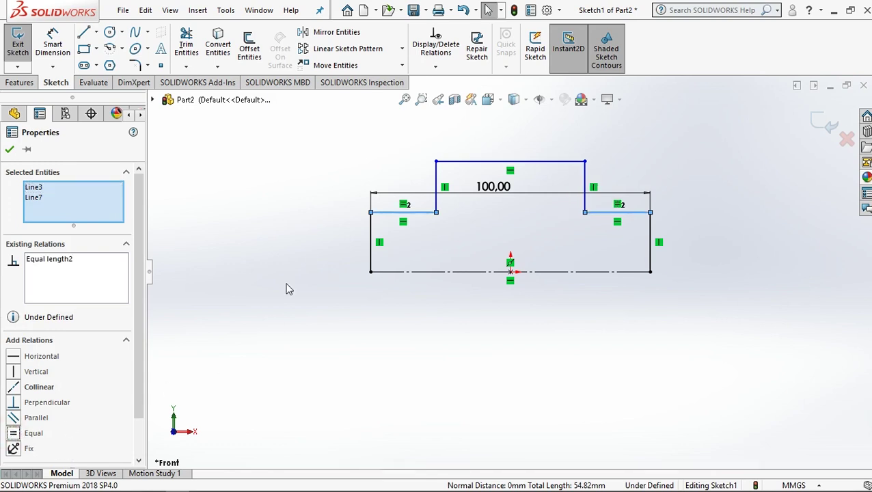
click(9, 151)
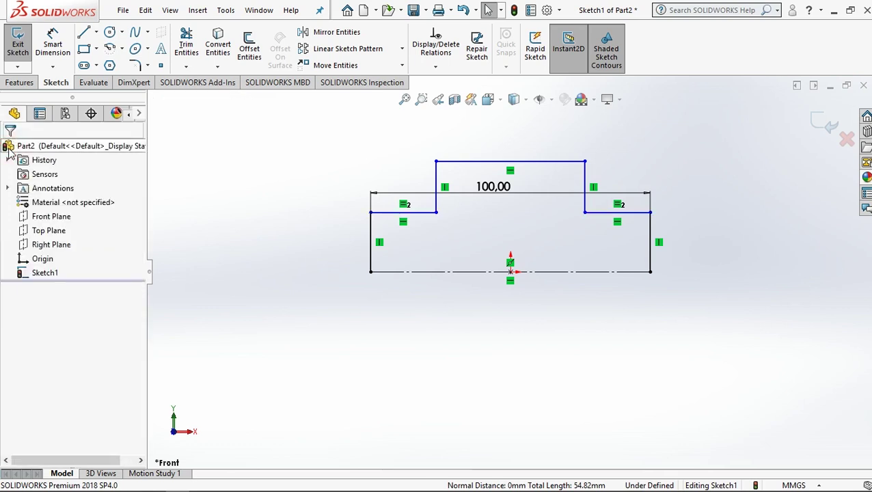
Dimension the left lower step line to 25 mm
click(52, 45)
click(397, 213)
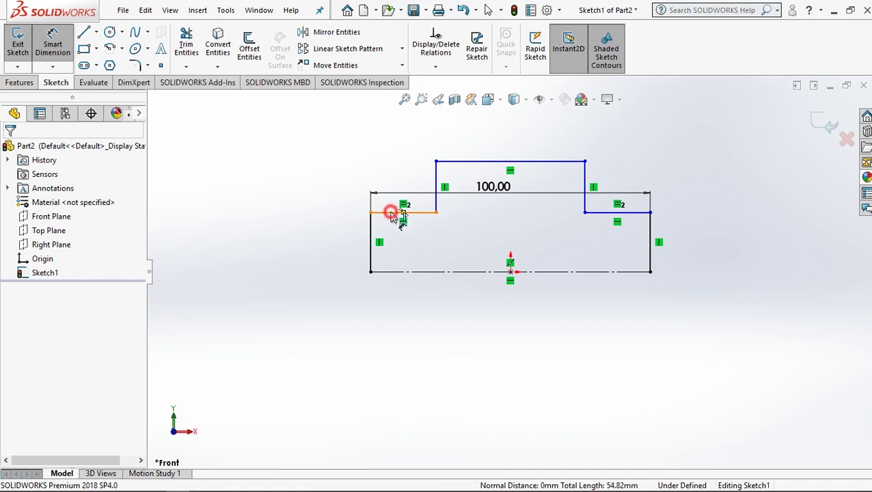
click(400, 133)
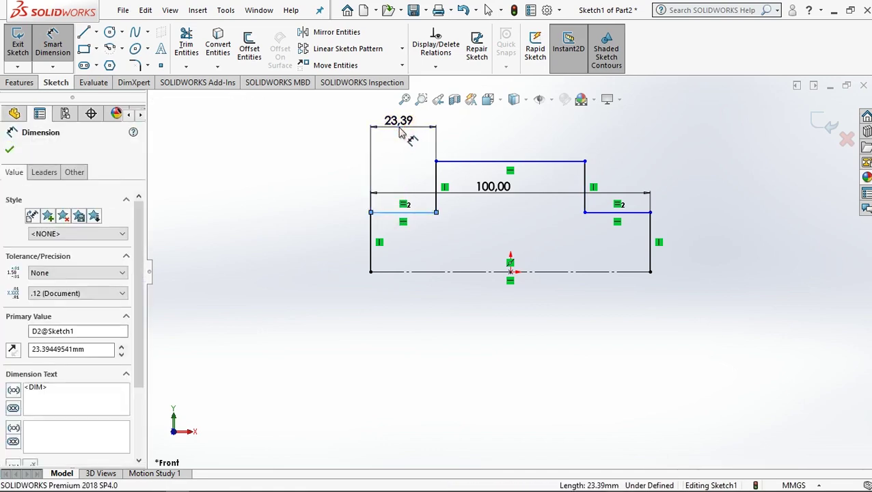
text(25)
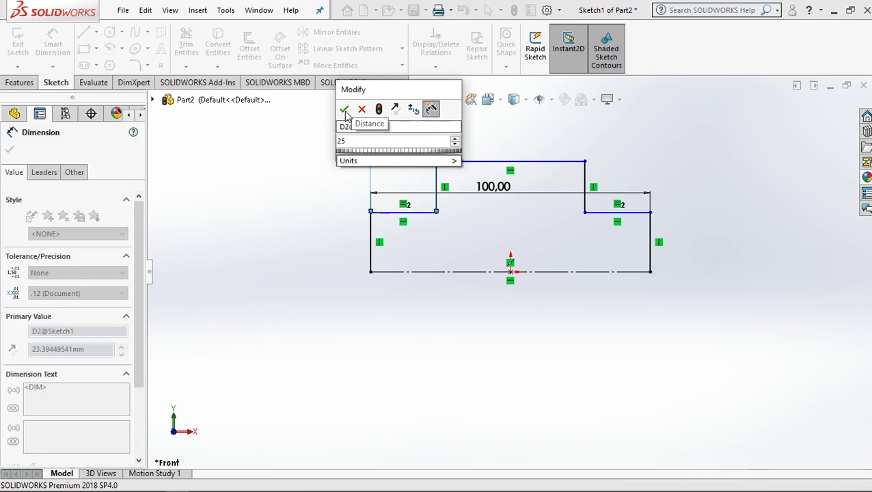
click(344, 109)
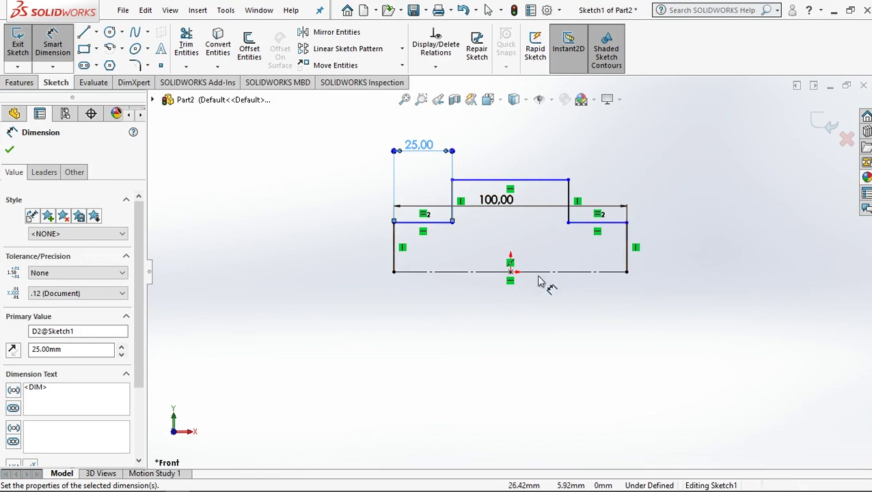
click(10, 150)
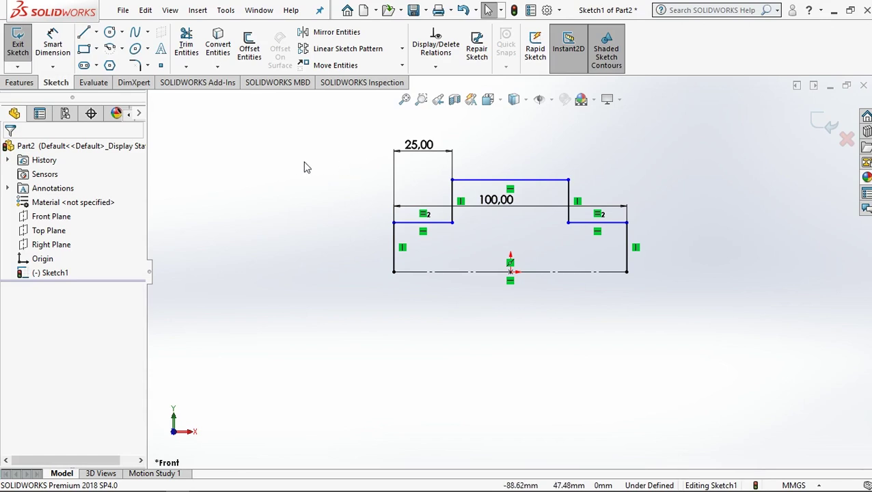
Start Revolved Boss/Base on the shaft sketch and accept auto-closing the open sketch
click(19, 83)
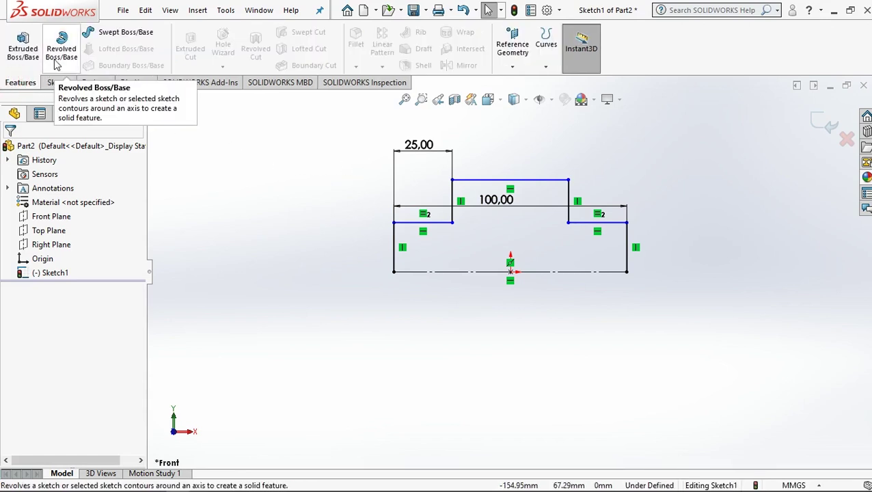
click(68, 44)
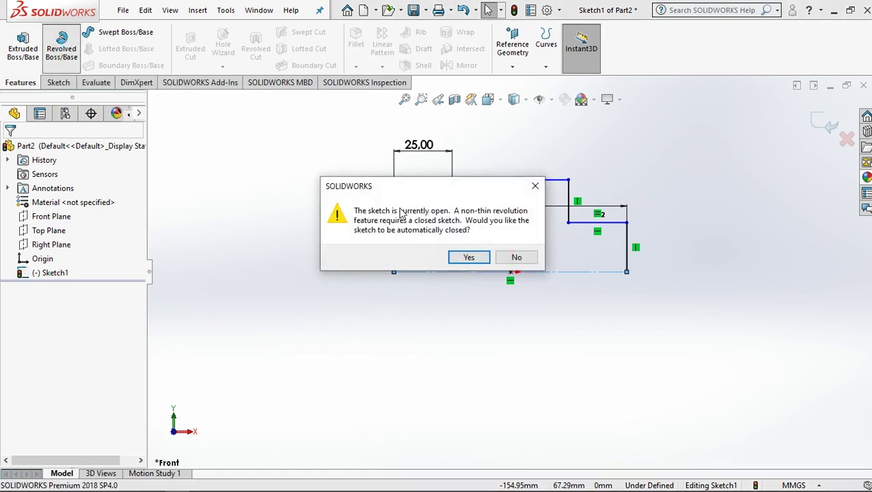
drag(391, 188, 212, 166)
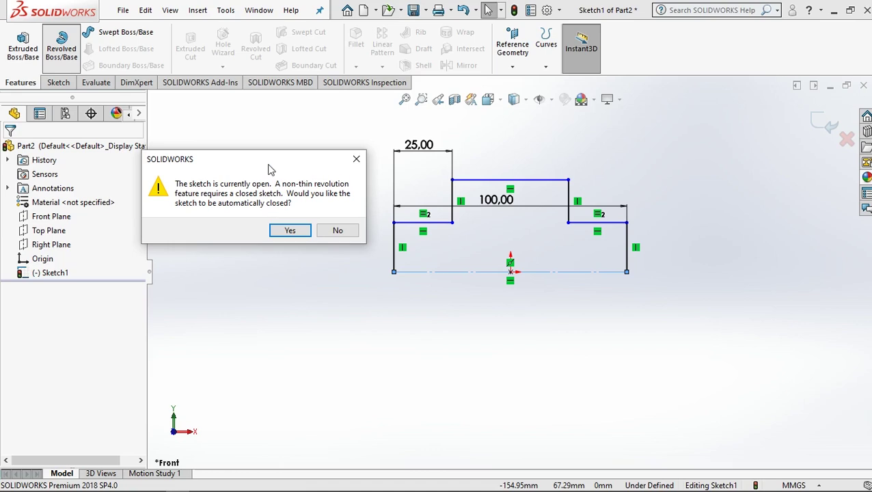
drag(268, 167, 245, 161)
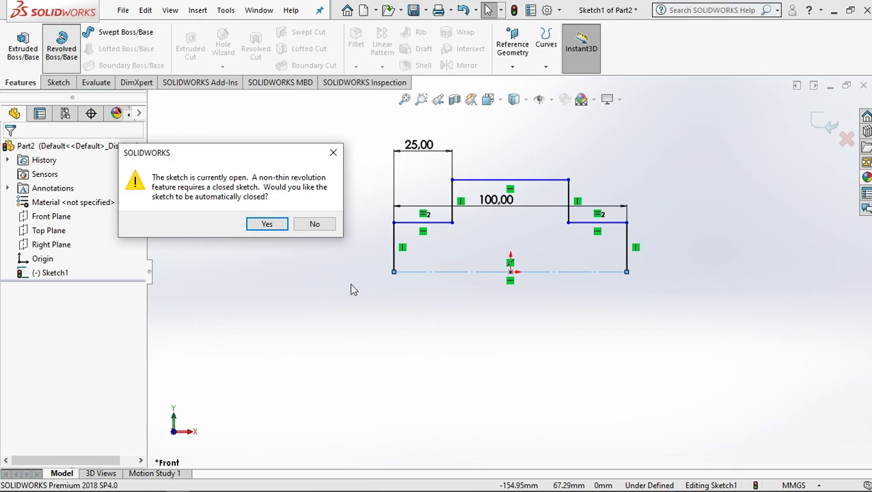
click(268, 226)
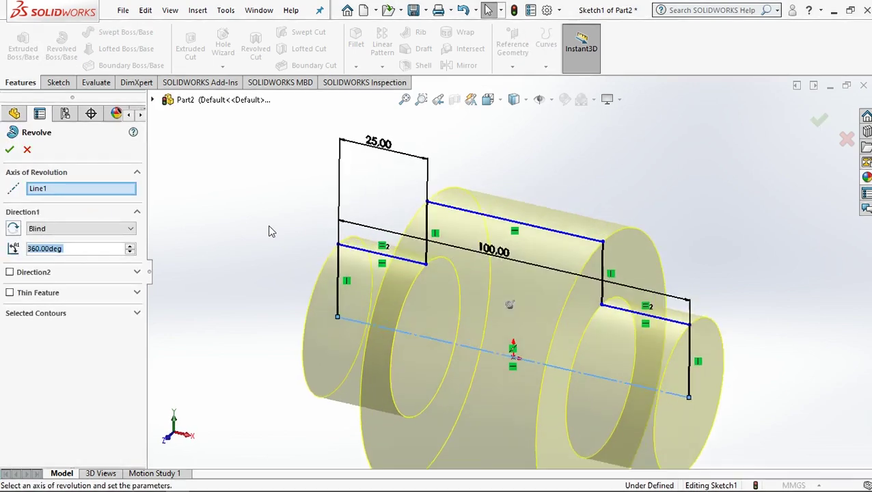
Accept the Blind 360° revolve about Line1 to create Revolve1
scroll(554, 334, up, 4)
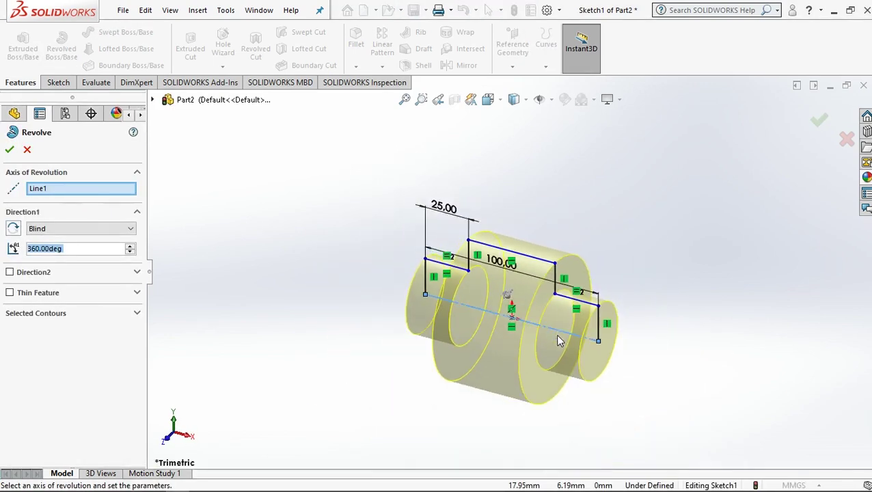
scroll(586, 397, down, 1)
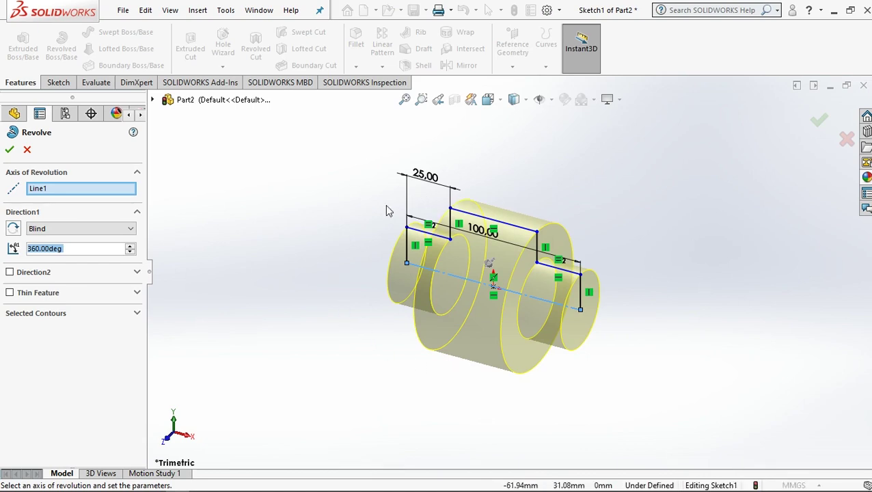
click(12, 150)
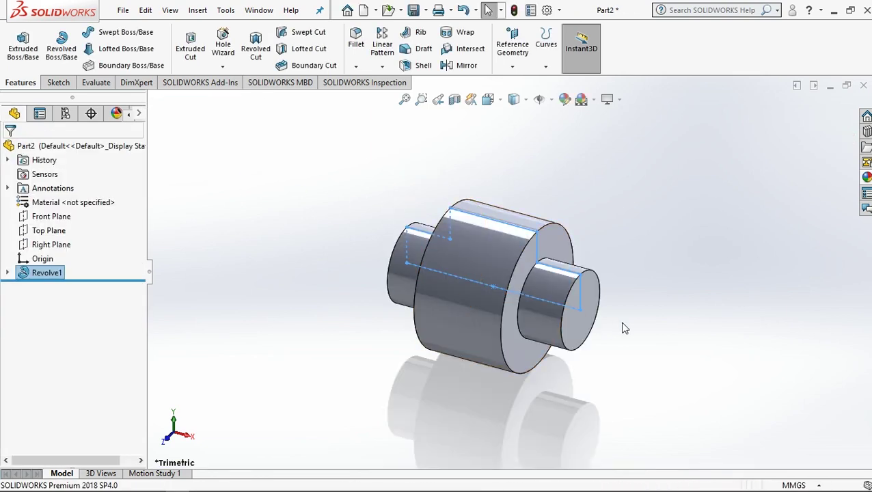
Clear the selection of the new Revolve1 in the graphics area
click(643, 199)
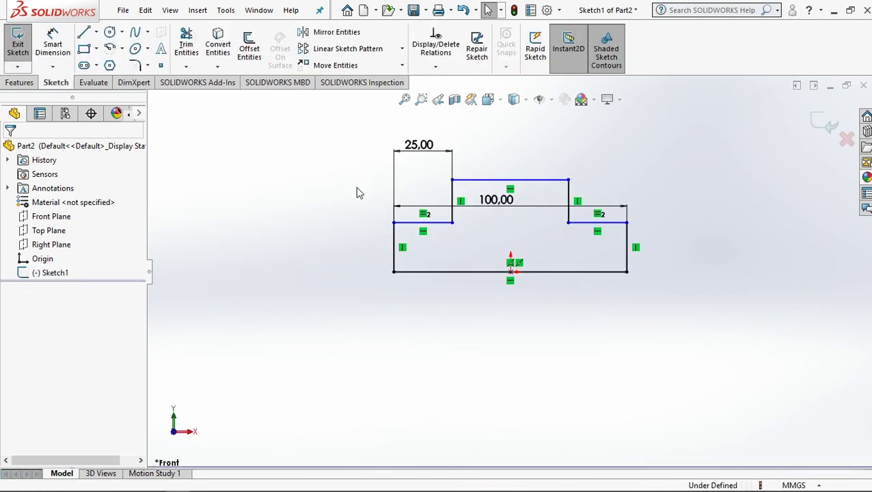
Undo the 25 mm dimension, the equal relation and the stepped profile lines
key(ctrl+z)
key(ctrl+z)
key(ctrl+z)
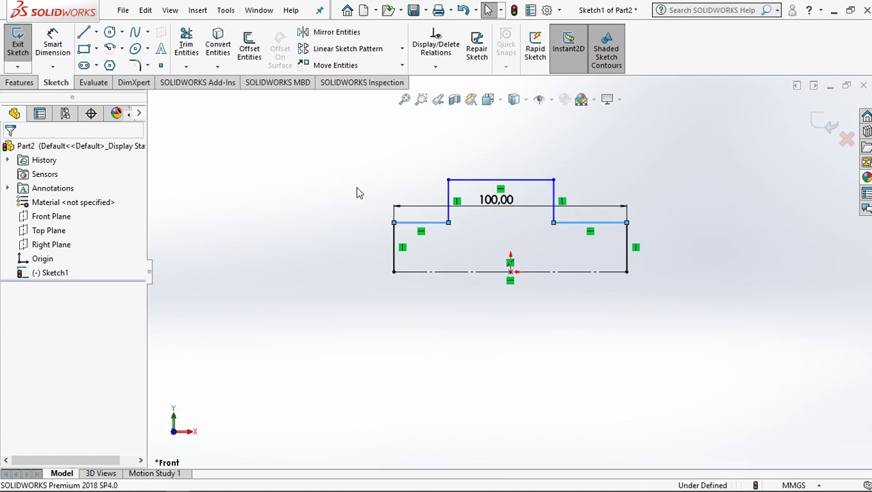
key(ctrl+z)
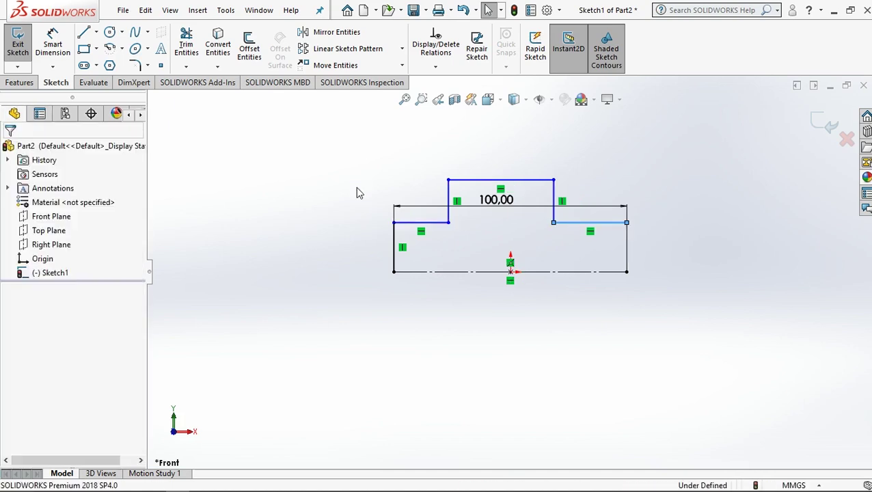
key(ctrl+z)
key(ctrl+z)
key(ctrl+z)
key(ctrl+z)
key(ctrl+z)
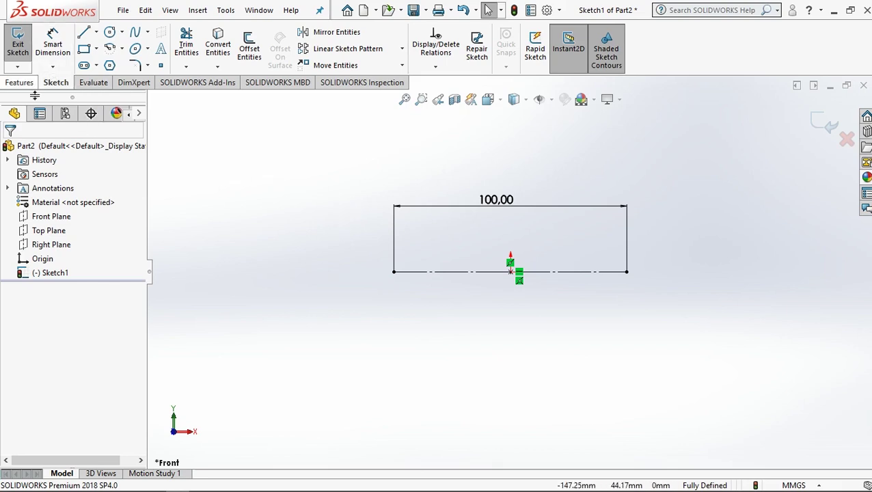
click(110, 33)
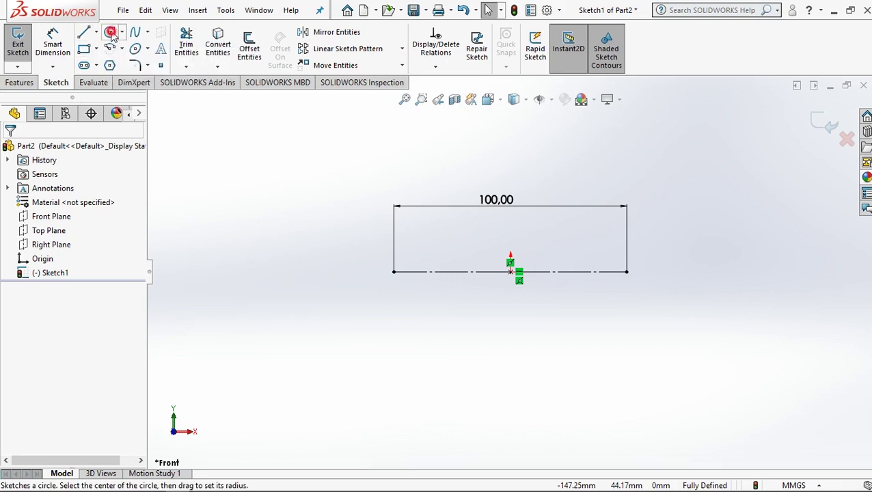
Sketch a circle above the centerline, its centre 50 mm from the centerline midpoint
click(510, 157)
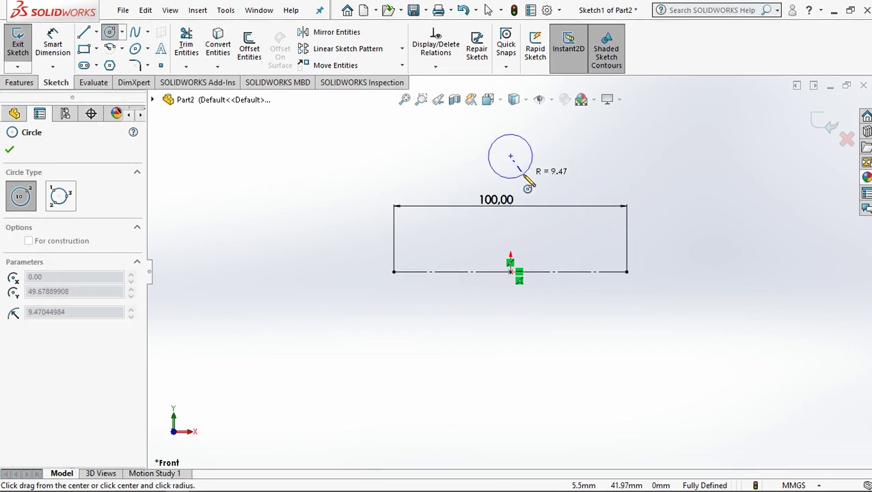
click(524, 174)
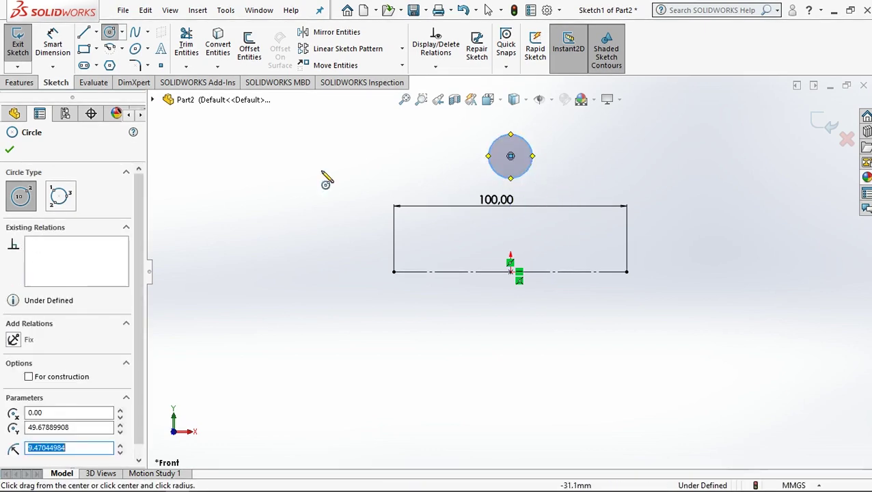
click(60, 42)
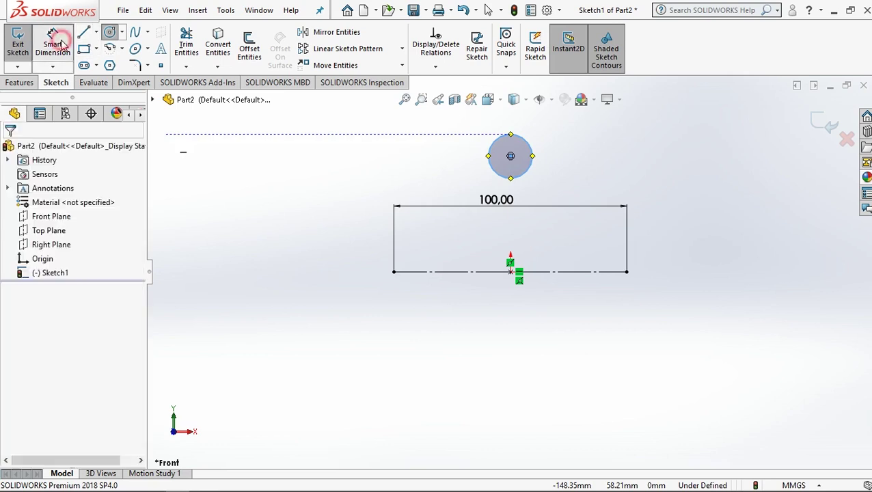
click(515, 272)
click(510, 271)
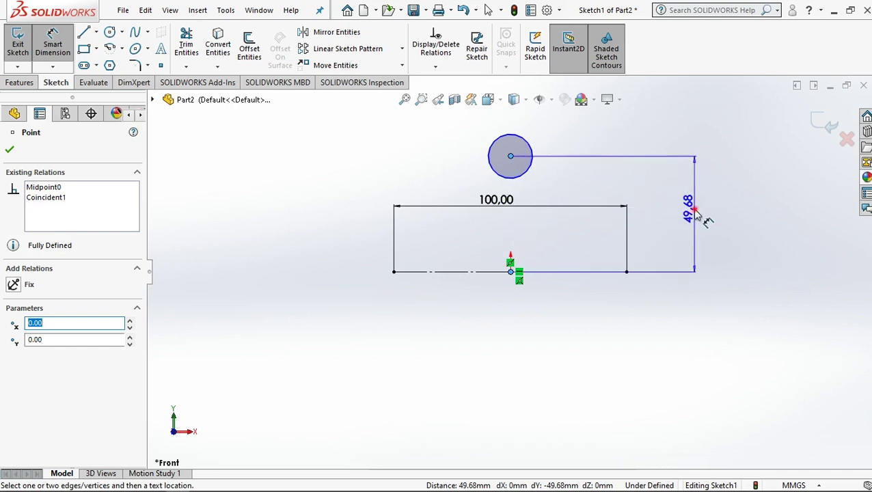
click(696, 215)
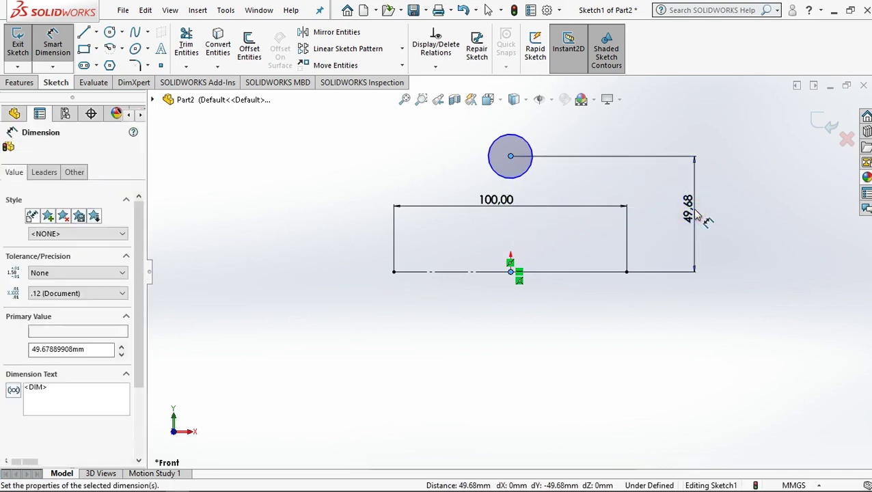
text(50)
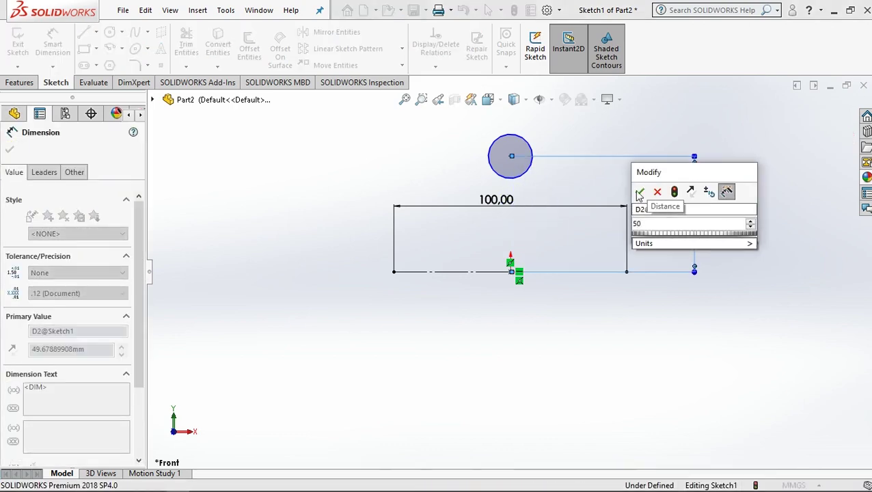
click(639, 192)
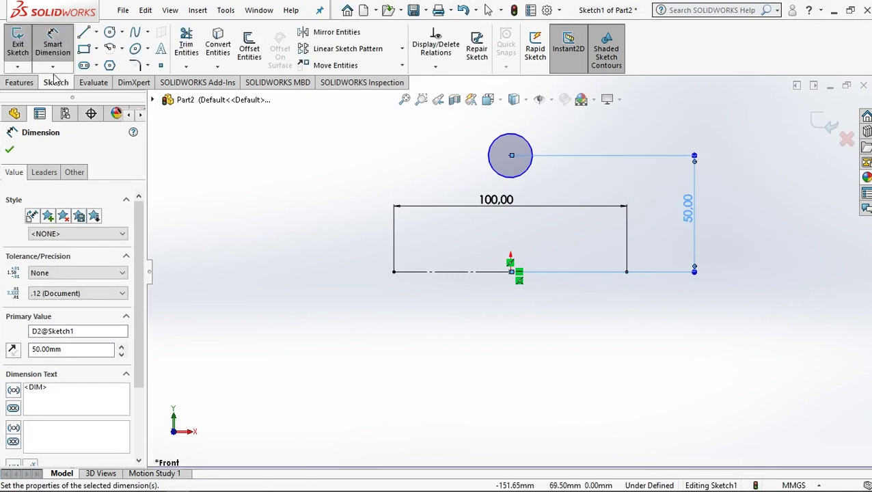
Set the circle's diameter to 15 mm
click(488, 165)
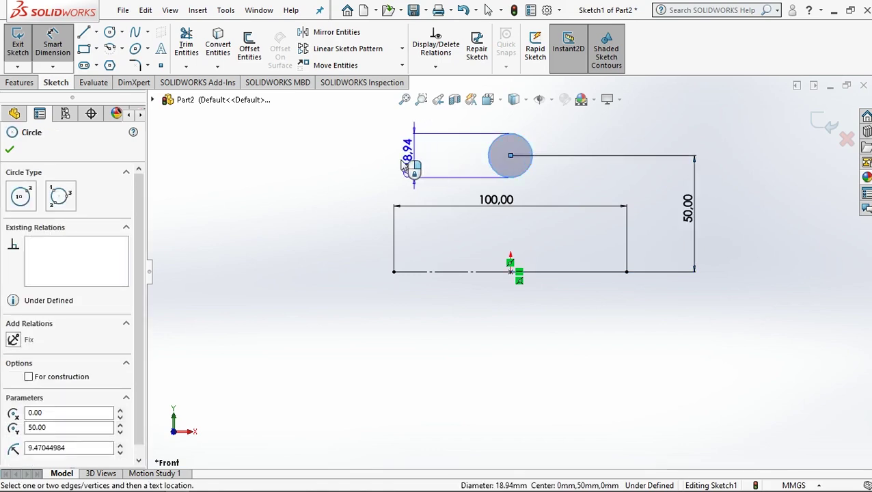
click(380, 168)
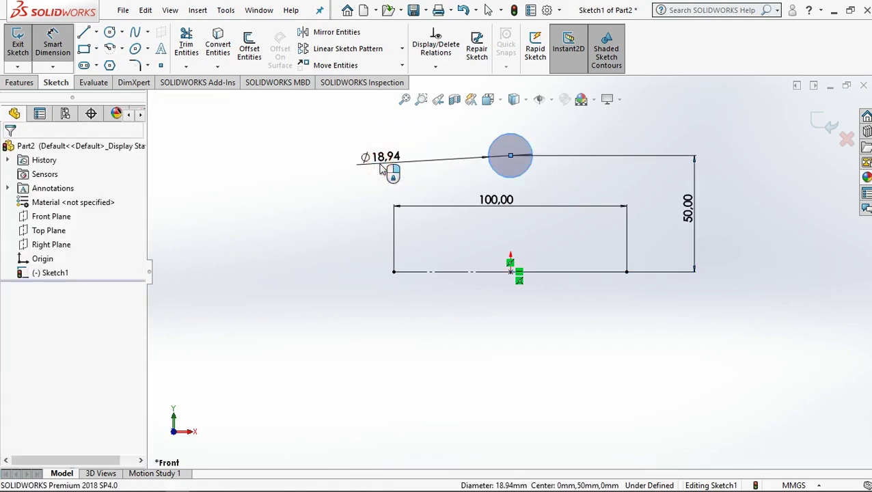
text(1)
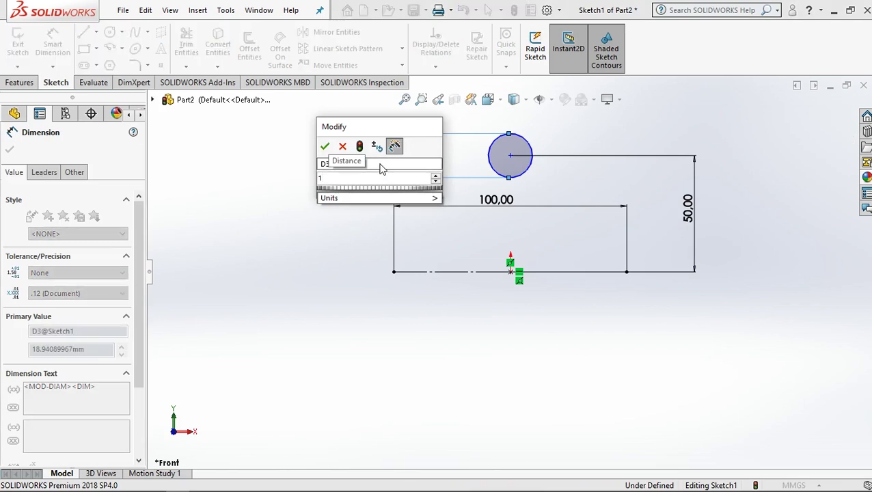
text(5)
click(324, 147)
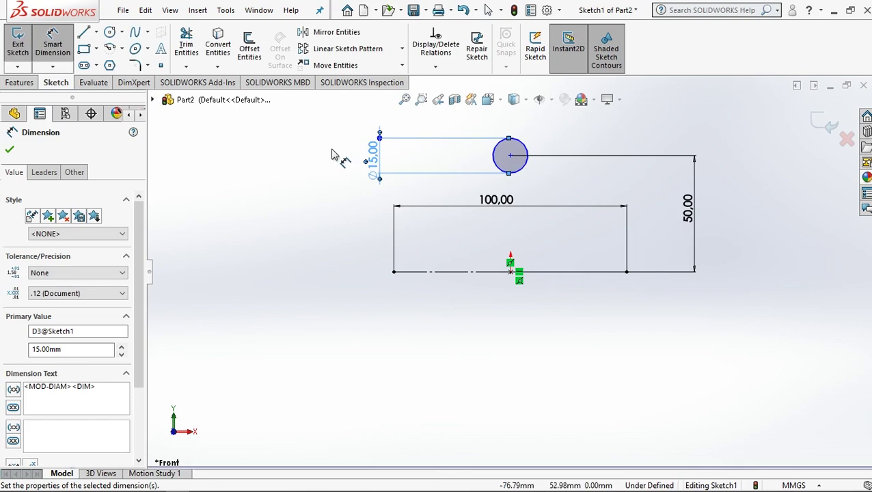
click(9, 152)
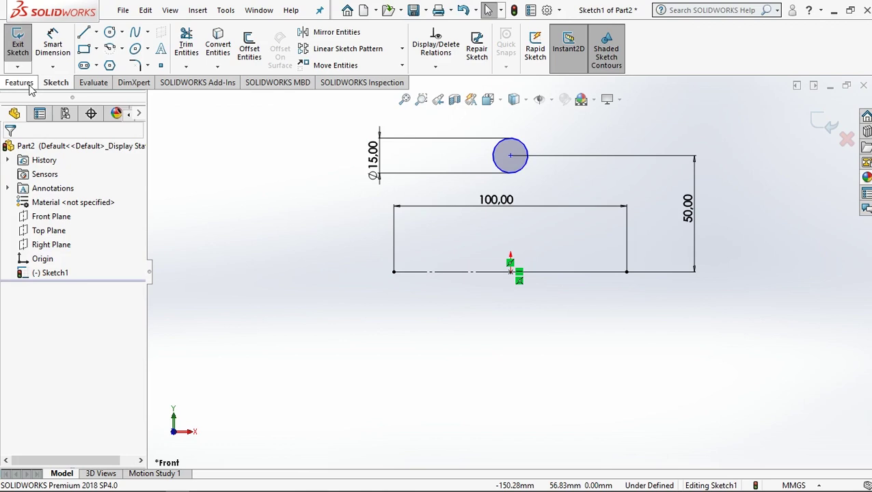
Revolve the Ø15 circle 360° about Line1 to form the Revolve2 ring
click(21, 83)
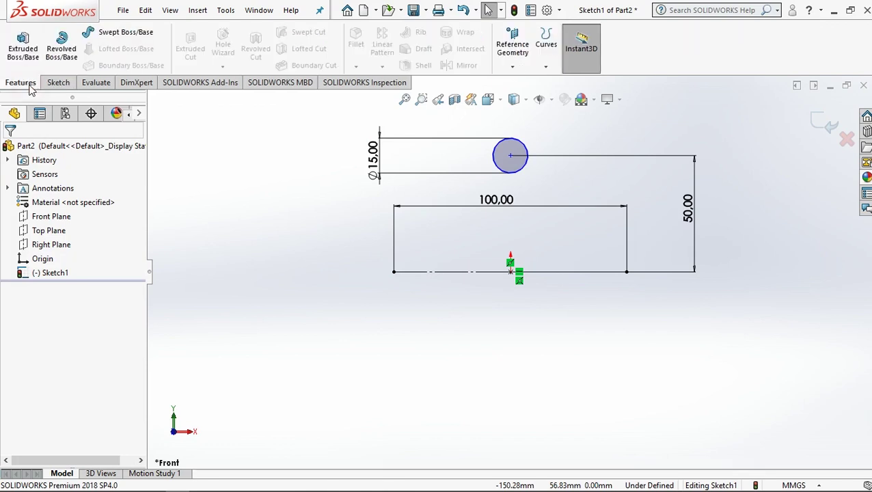
click(71, 58)
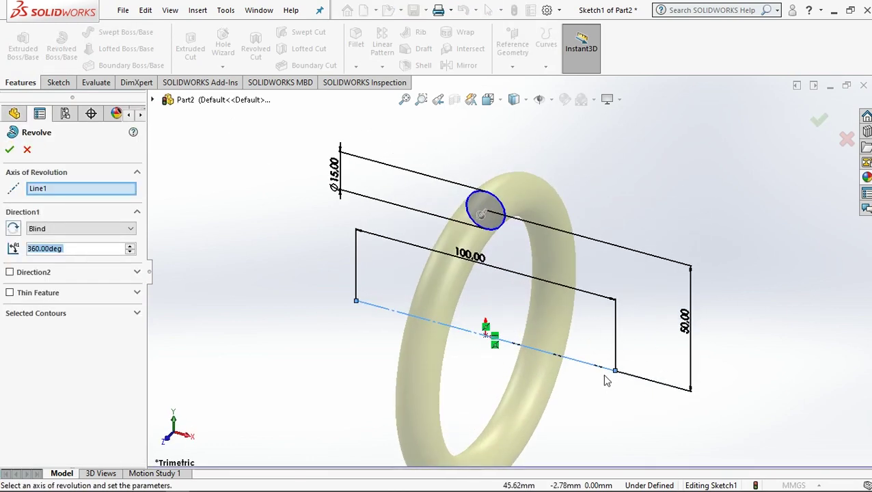
scroll(585, 405, down, 1)
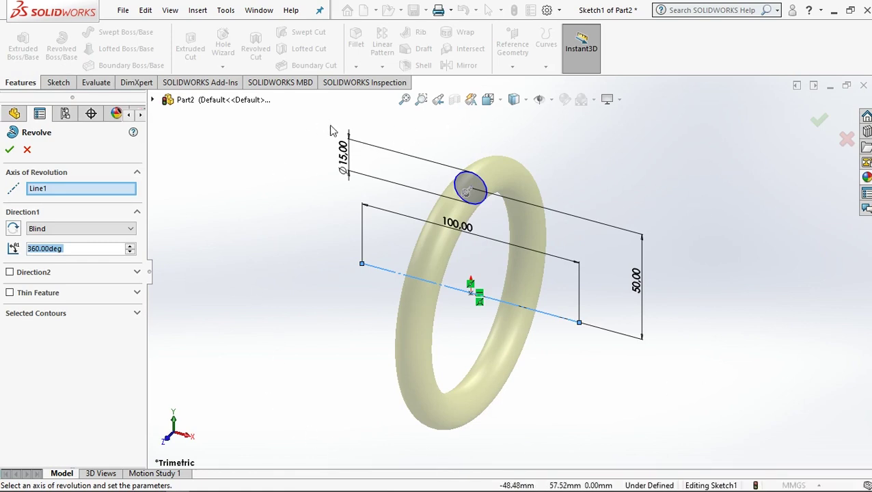
click(9, 151)
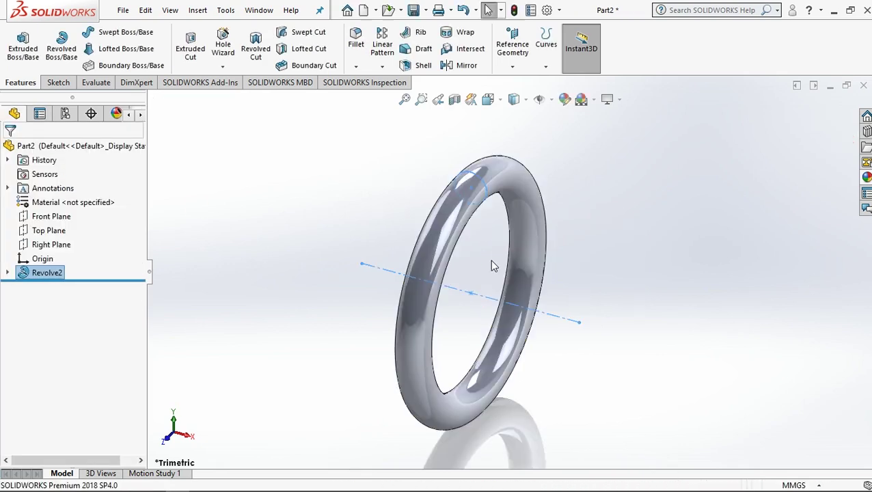
click(623, 317)
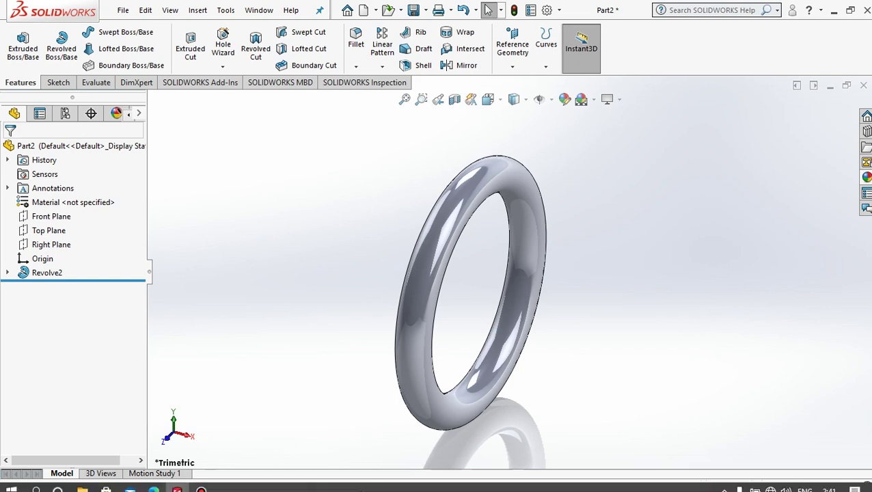
click(211, 482)
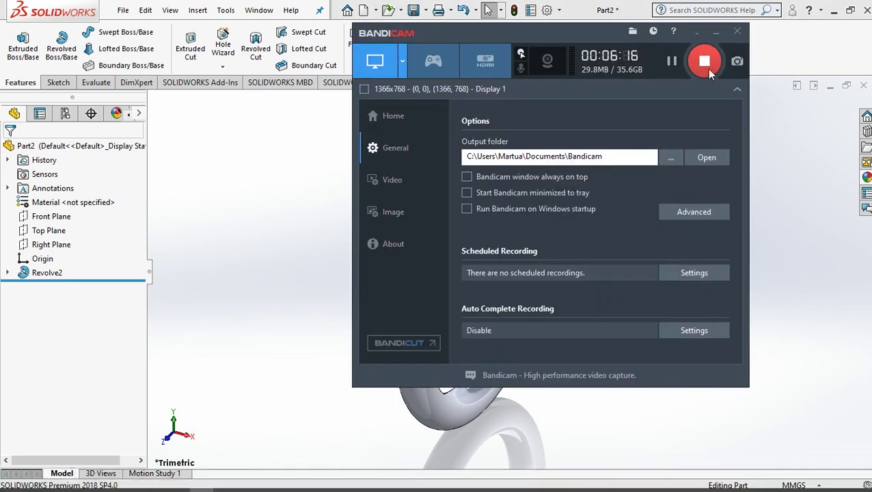